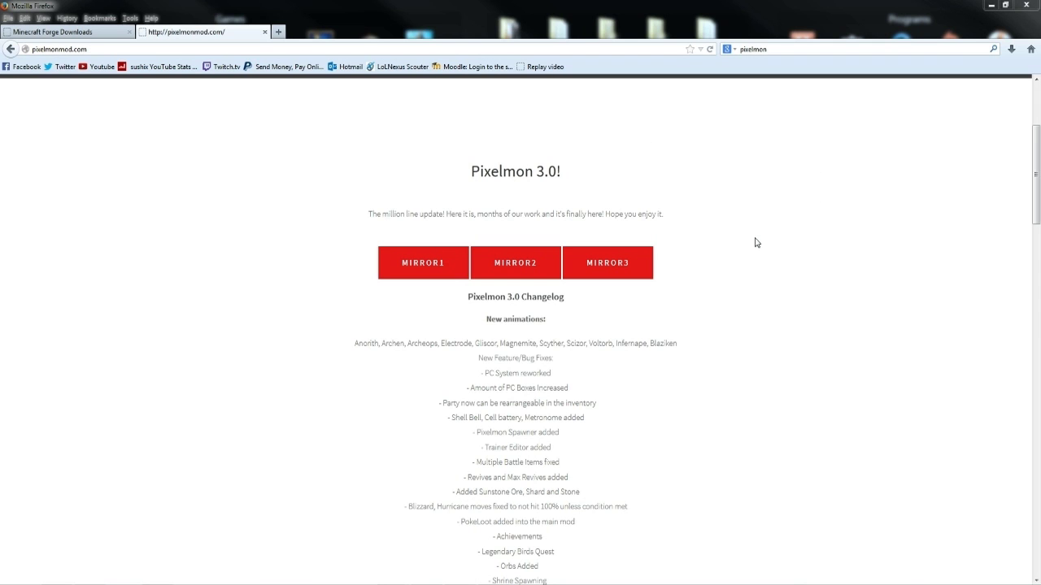
# Step: Review the Pixelmon 3.0 download mirrors and changelog on the Pixelmon site
pyautogui.scroll(4, 715, 226)
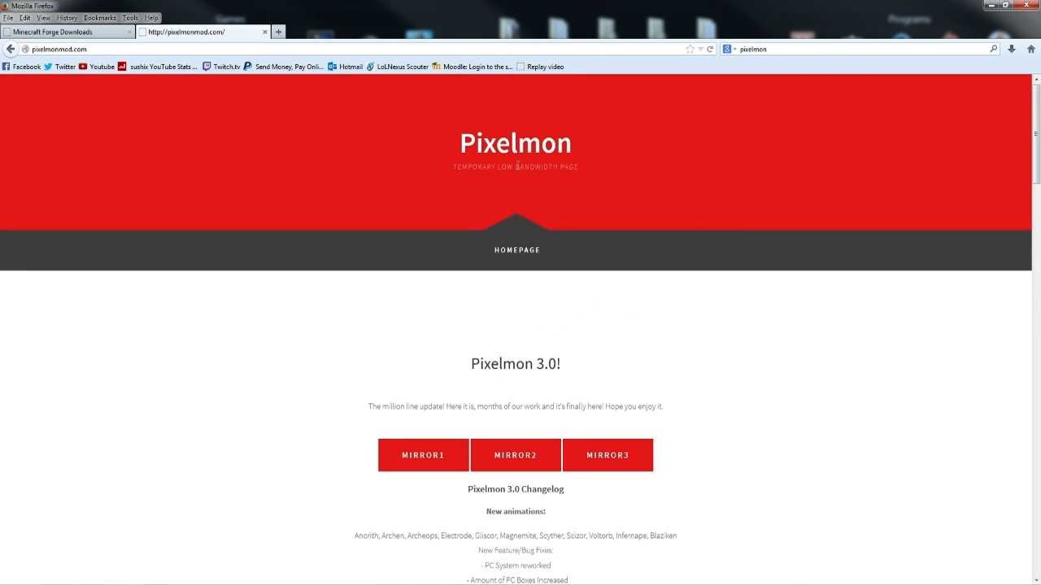
pyautogui.scroll(-4, 816, 336)
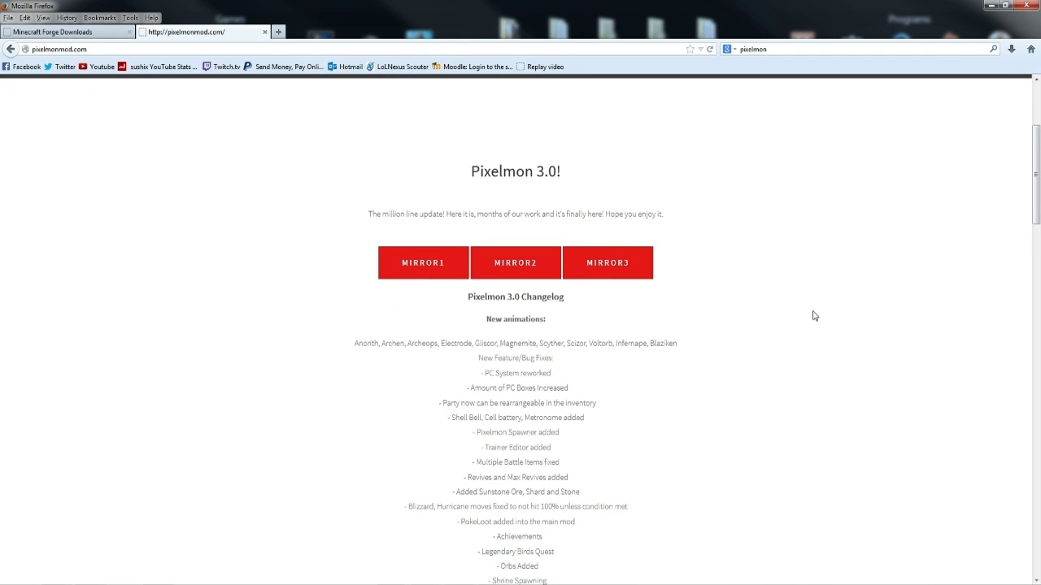
pyautogui.scroll(4, 814, 305)
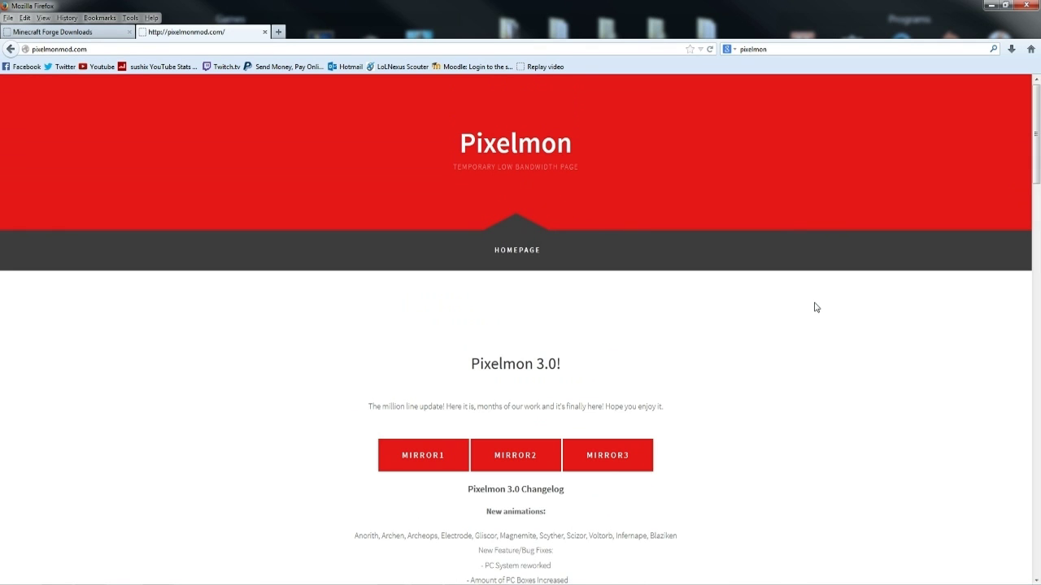
pyautogui.scroll(-3, 805, 302)
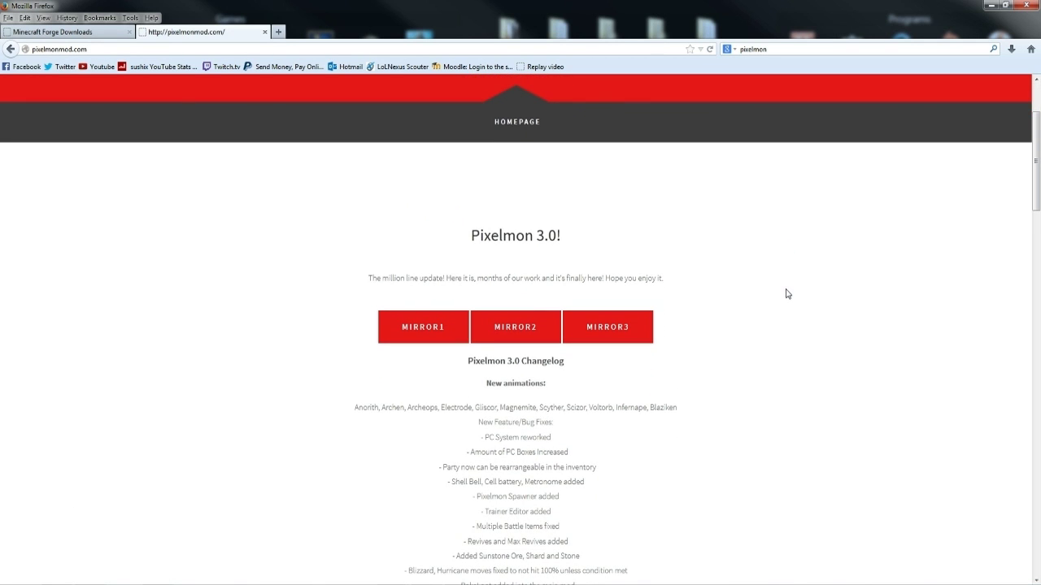
pyautogui.scroll(-1, 841, 339)
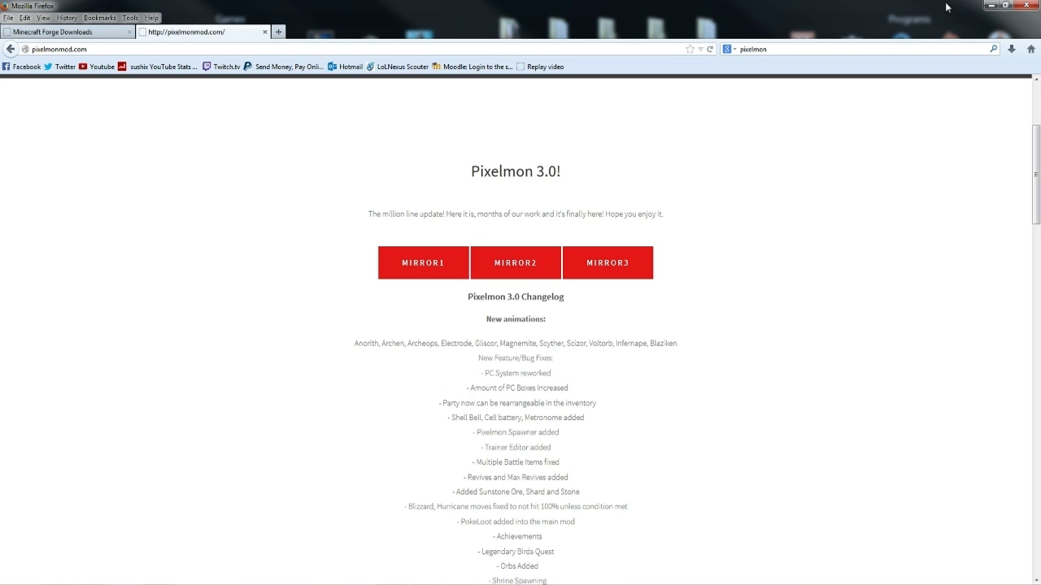
# Step: Minimize the browser and move Pixelmon 3.0.0.zip away from the Forge installer on the desktop
pyautogui.click(992, 5)
pyautogui.moveTo(519, 330); pyautogui.dragTo(435, 269)
pyautogui.press('F2')
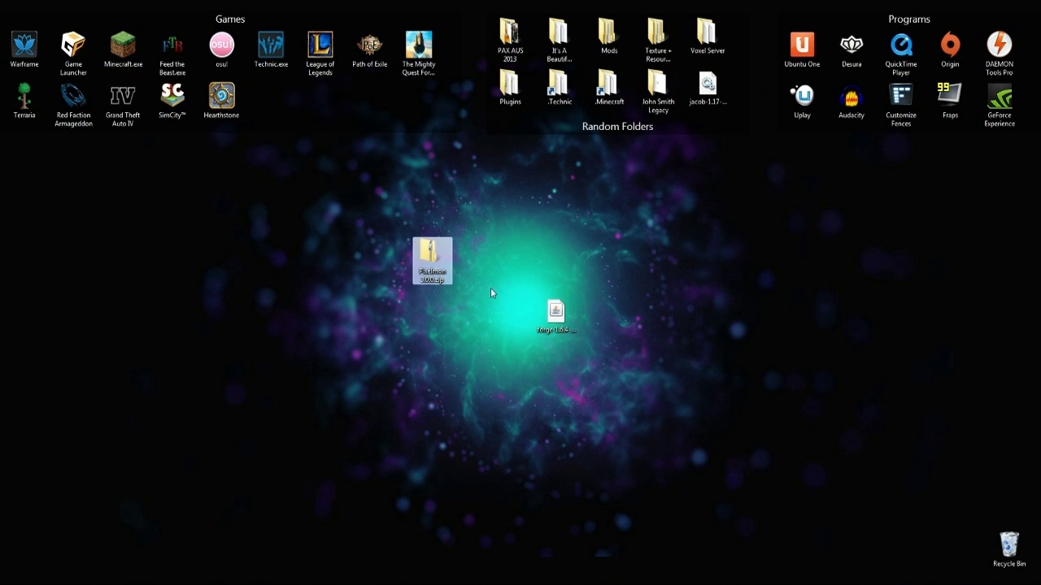
# Step: Switch back to Firefox, examine the 1.6.4 installer entries on the Minecraft Forge Downloads page, and minimize the browser again
pyautogui.click(413, 581)
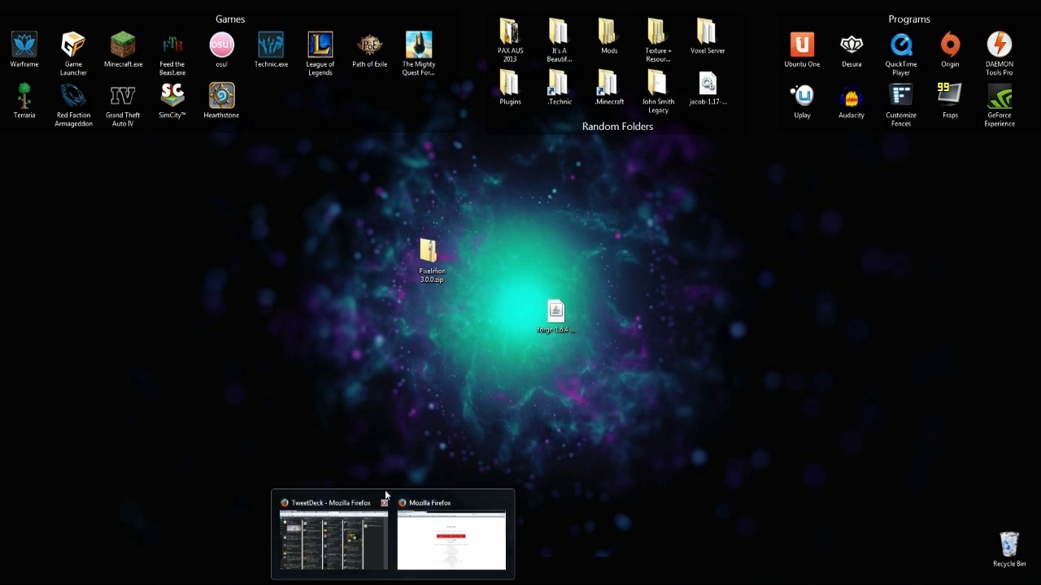
pyautogui.click(465, 539)
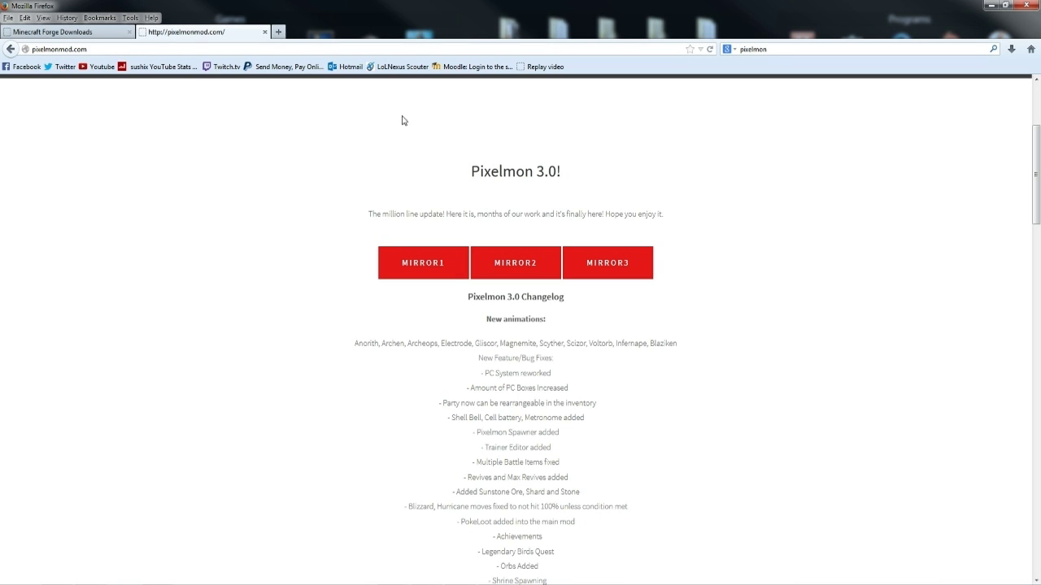
pyautogui.click(74, 33)
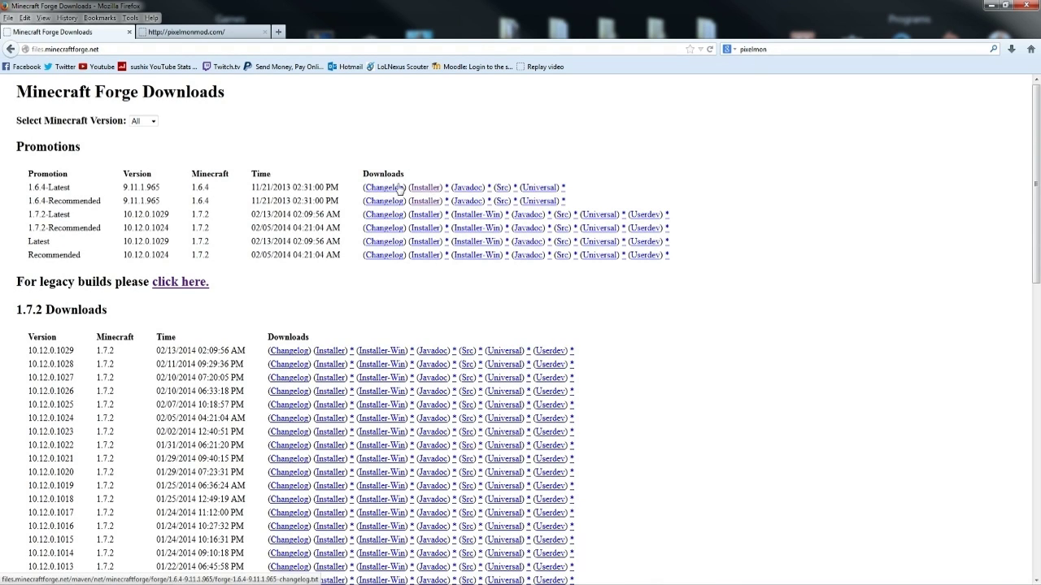
pyautogui.click(990, 5)
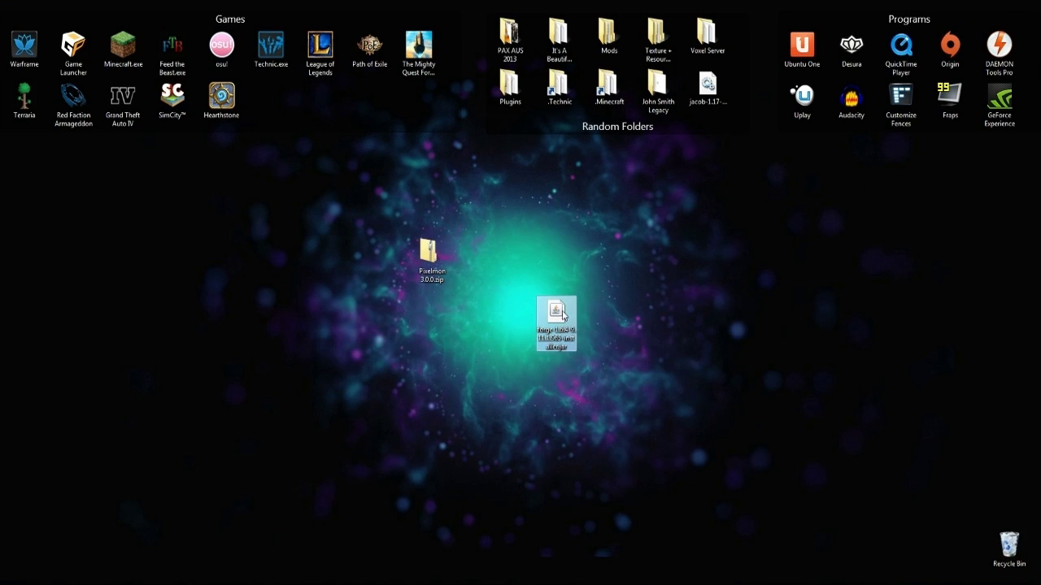
# Step: Move Pixelmon 3.0.0.zip level with the Forge installer near the middle of the desktop
pyautogui.click(559, 313)
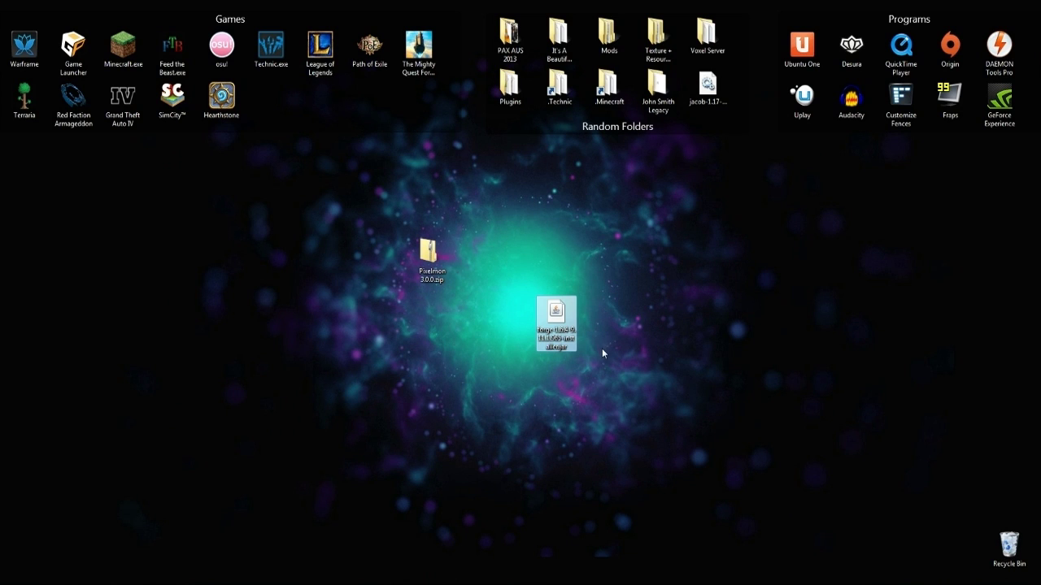
pyautogui.moveTo(429, 257); pyautogui.dragTo(475, 330)
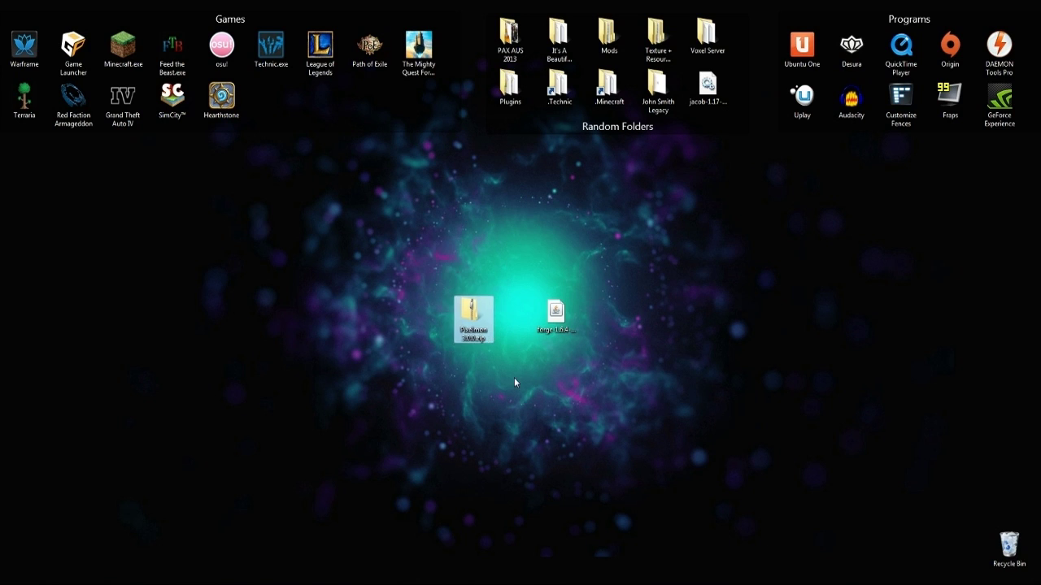
pyautogui.click(514, 373)
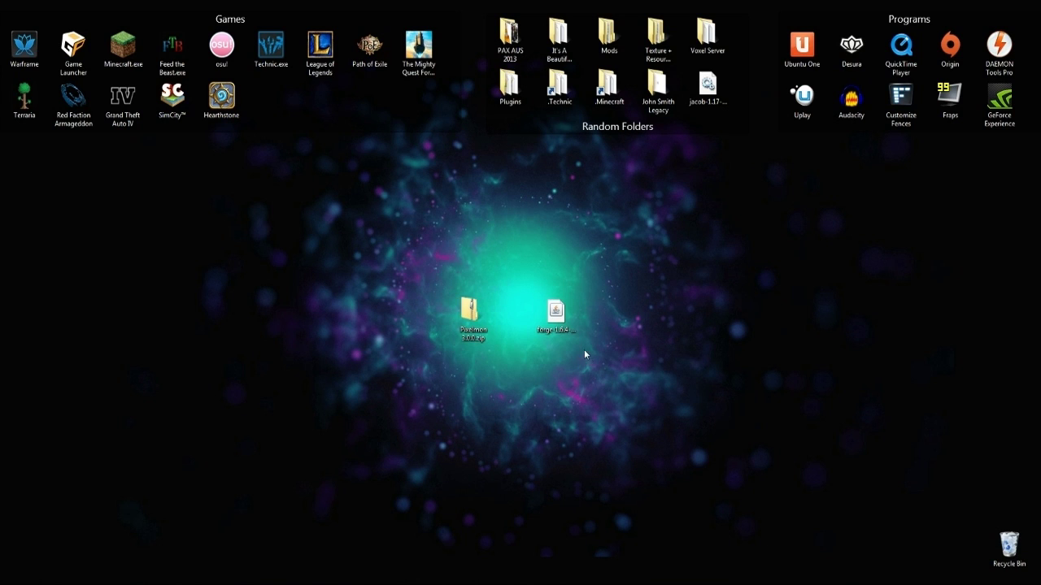
# Step: Open the Forge installer from the desktop to view its install options, and cancel it without installing
pyautogui.click(567, 310)
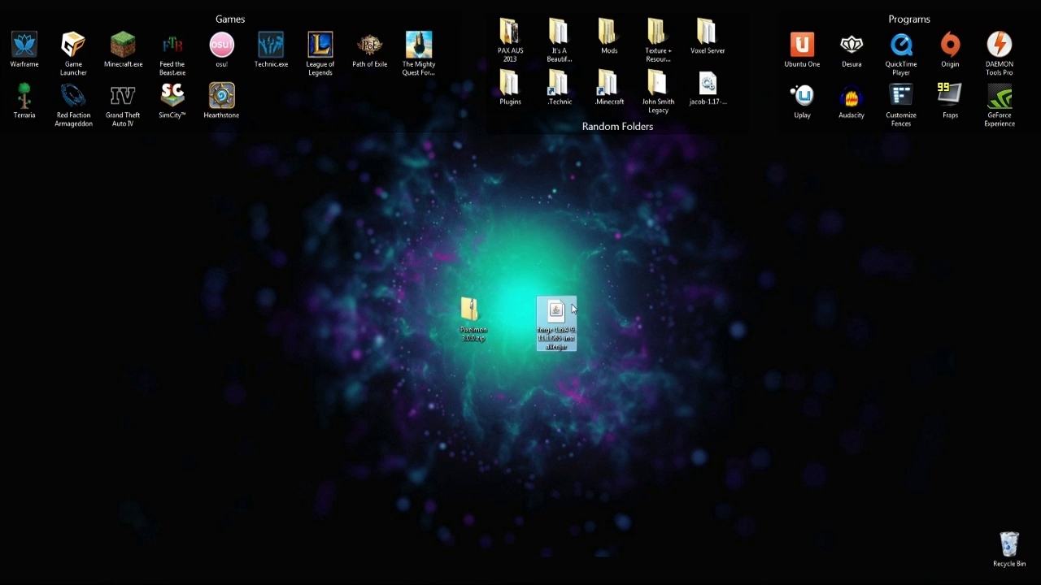
pyautogui.doubleClick(566, 310)
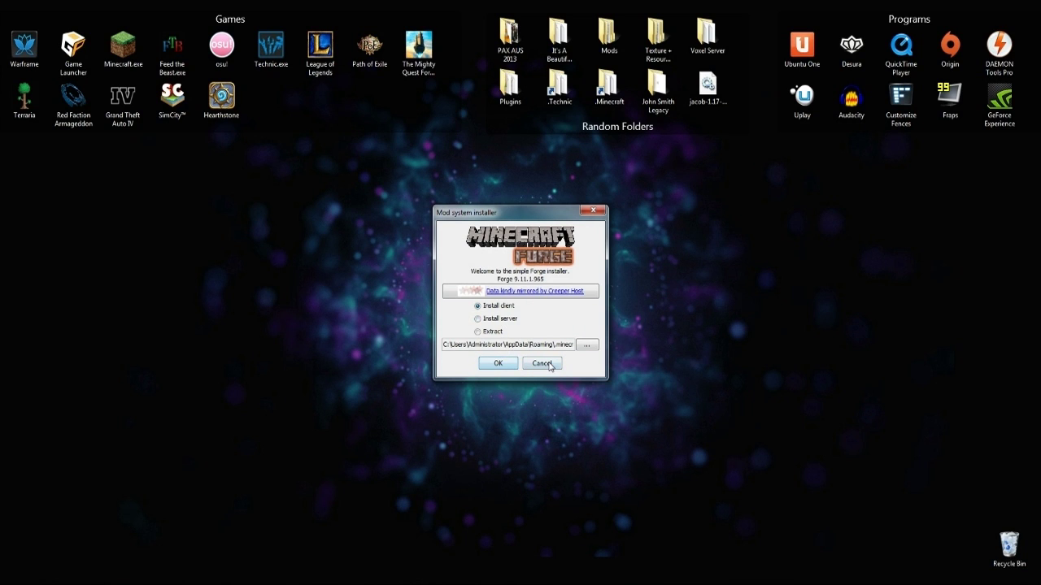
pyautogui.click(550, 367)
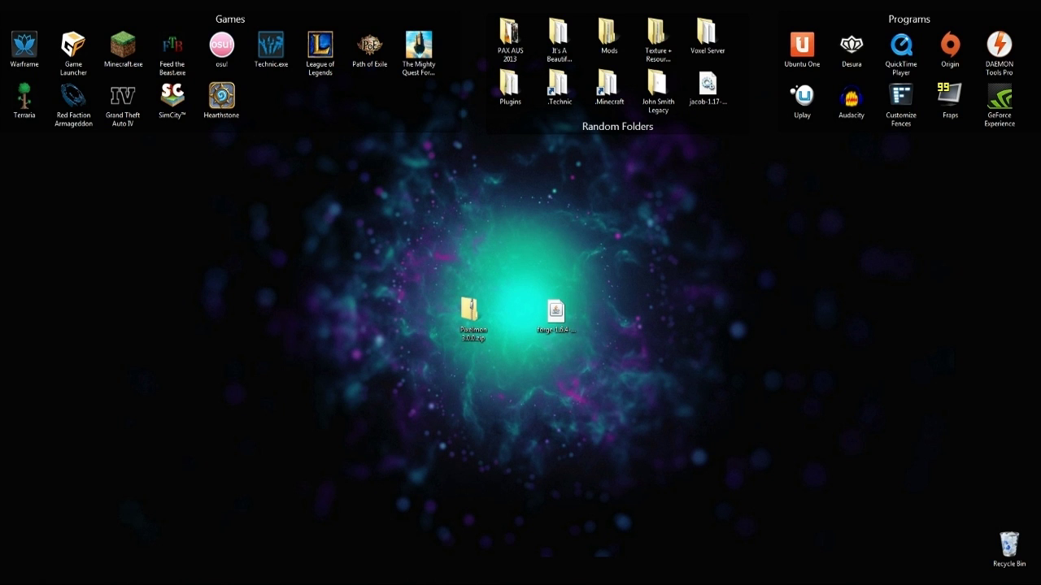
# Step: Bring the Minecraft Folder library window onto the desktop and shift it aside to uncover the two downloaded files
pyautogui.moveTo(1040, 170); pyautogui.dragTo(347, 159)
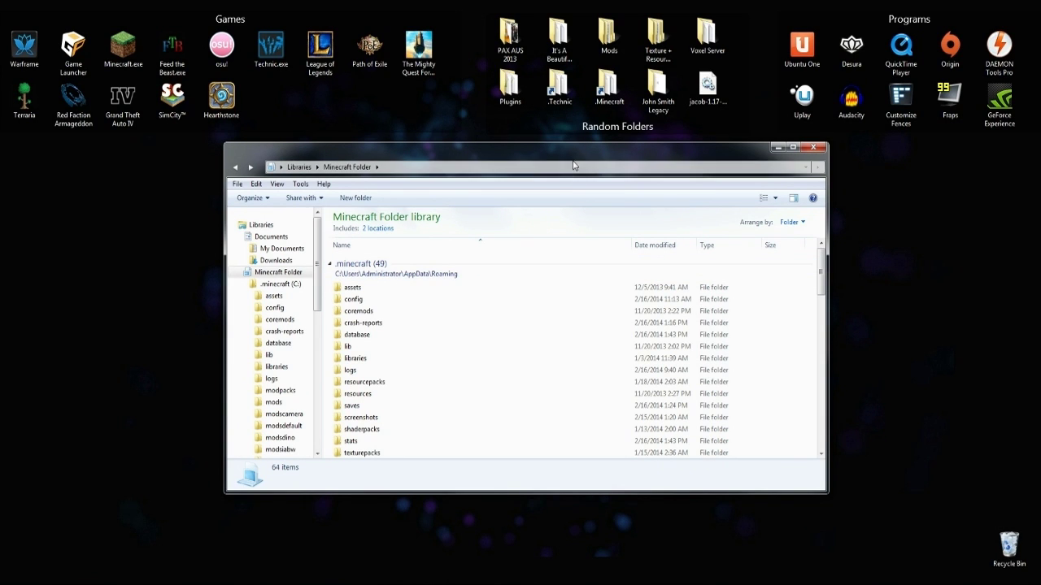
pyautogui.moveTo(575, 163); pyautogui.dragTo(574, 192)
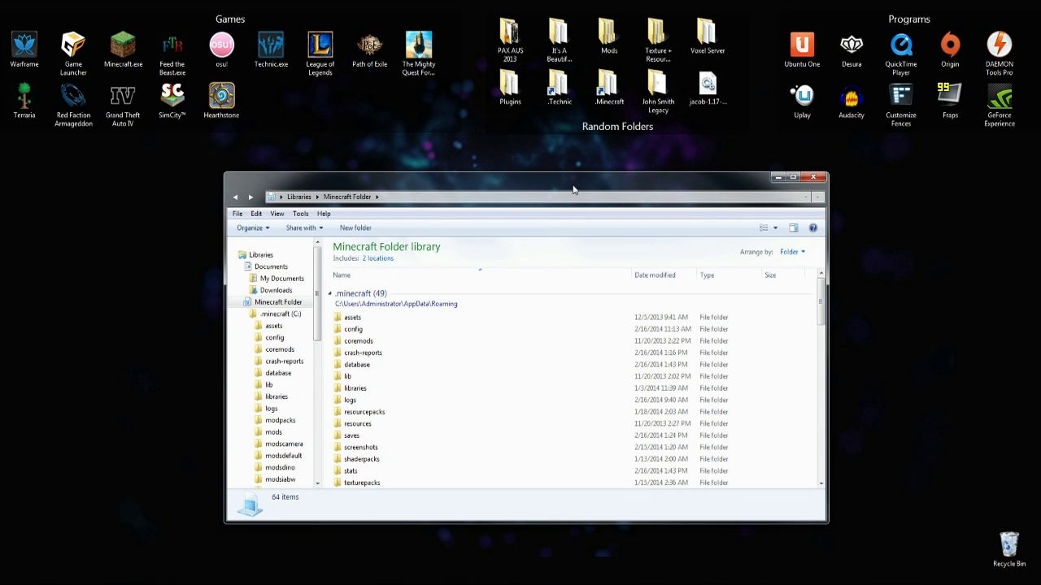
pyautogui.moveTo(573, 189); pyautogui.dragTo(546, 178)
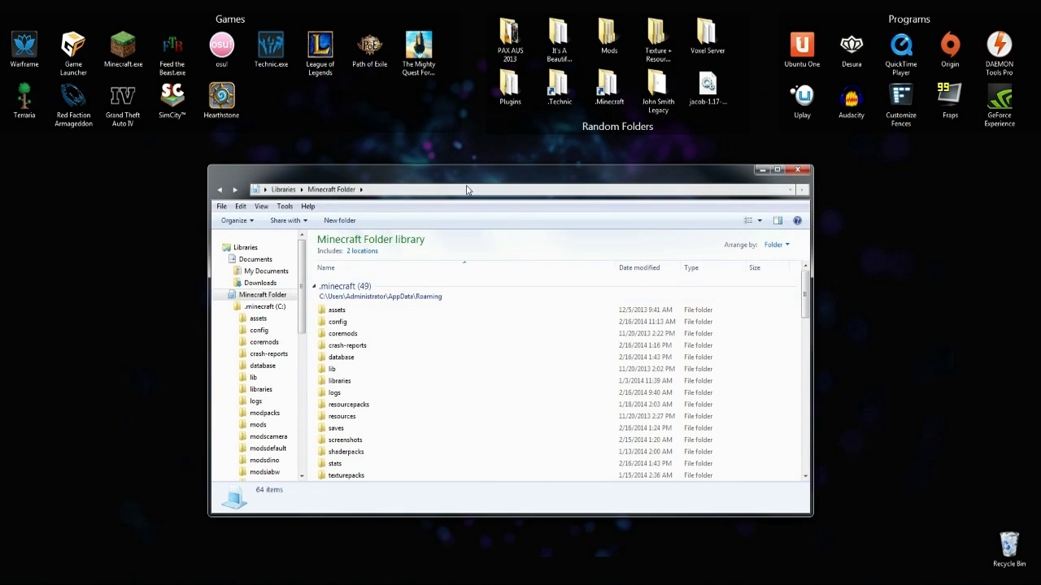
pyautogui.moveTo(464, 190); pyautogui.dragTo(643, 183)
pyautogui.moveTo(445, 199); pyautogui.dragTo(672, 196)
# Step: Move the Forge installer and Pixelmon zip over to free desktop space and place the folder window beside them
pyautogui.click(556, 317)
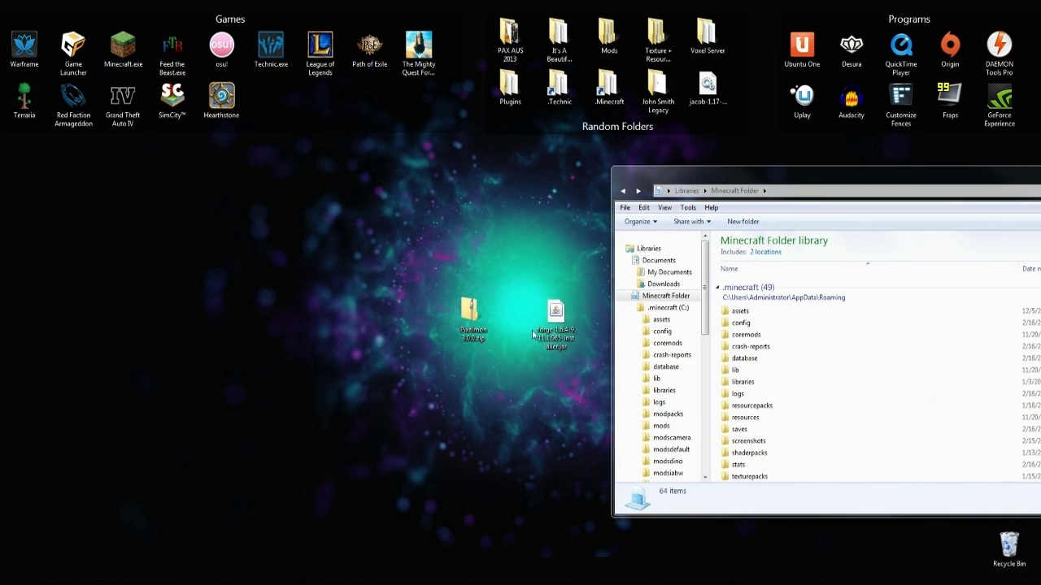
pyautogui.moveTo(556, 277); pyautogui.dragTo(405, 360)
pyautogui.moveTo(473, 319); pyautogui.dragTo(268, 319)
pyautogui.click(726, 178)
pyautogui.moveTo(726, 178); pyautogui.dragTo(532, 174)
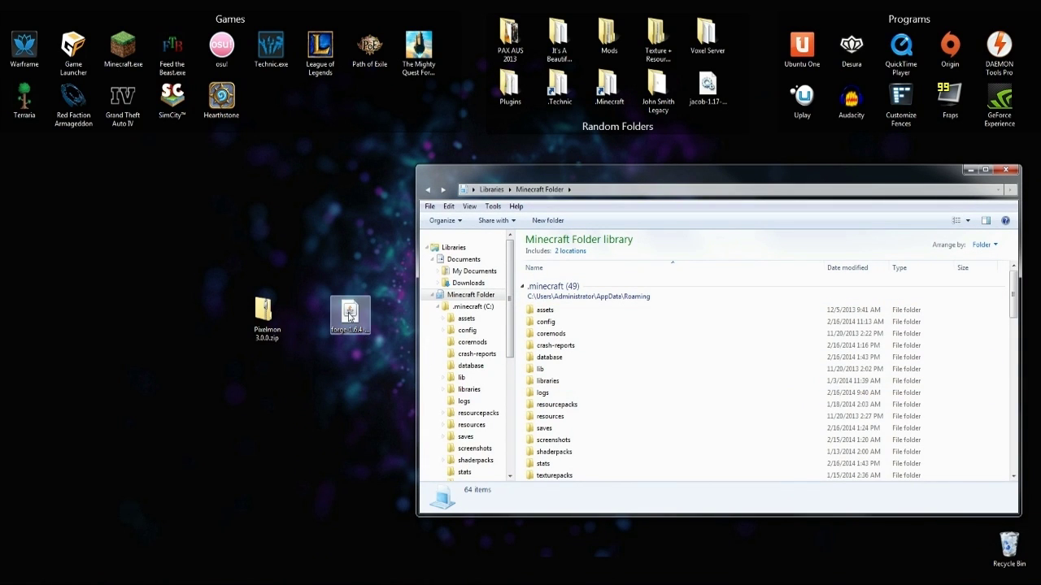
# Step: Move the Forge installer to the edge of the desktop below the Games group, away from the Pixelmon zip
pyautogui.click(269, 327)
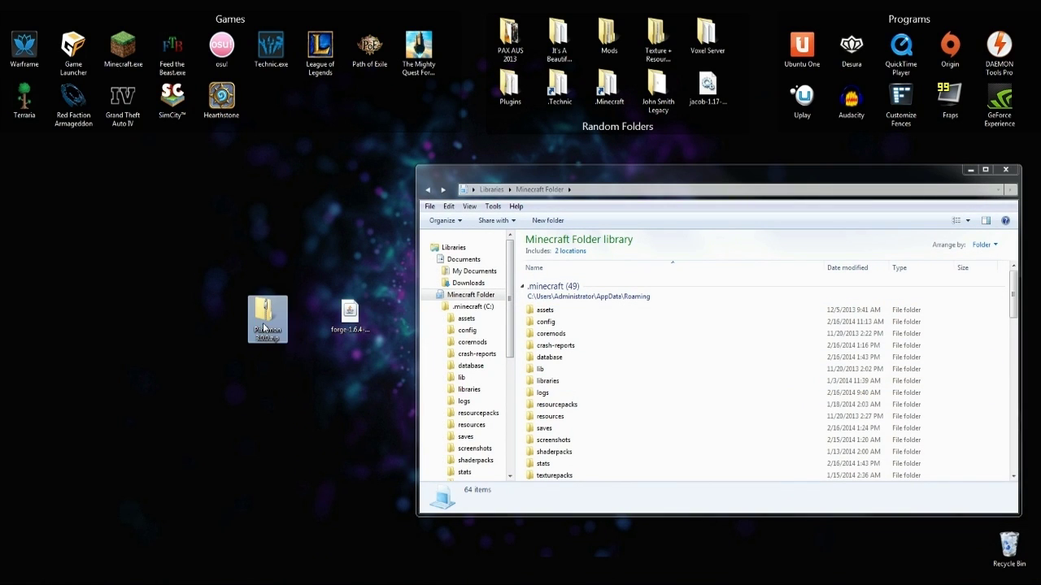
pyautogui.click(353, 321)
pyautogui.moveTo(354, 320); pyautogui.dragTo(24, 200)
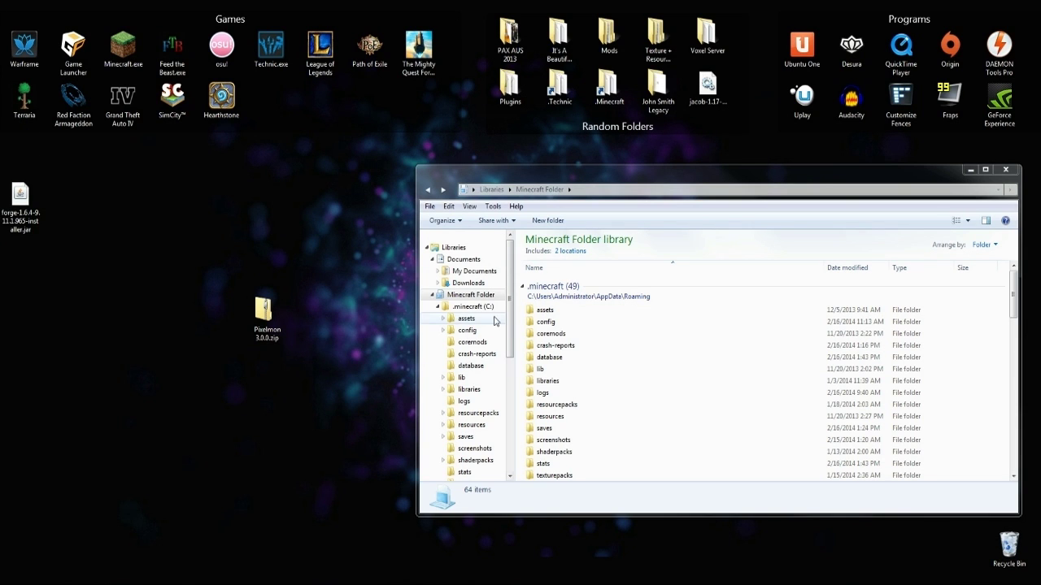
pyautogui.rightClick(521, 327)
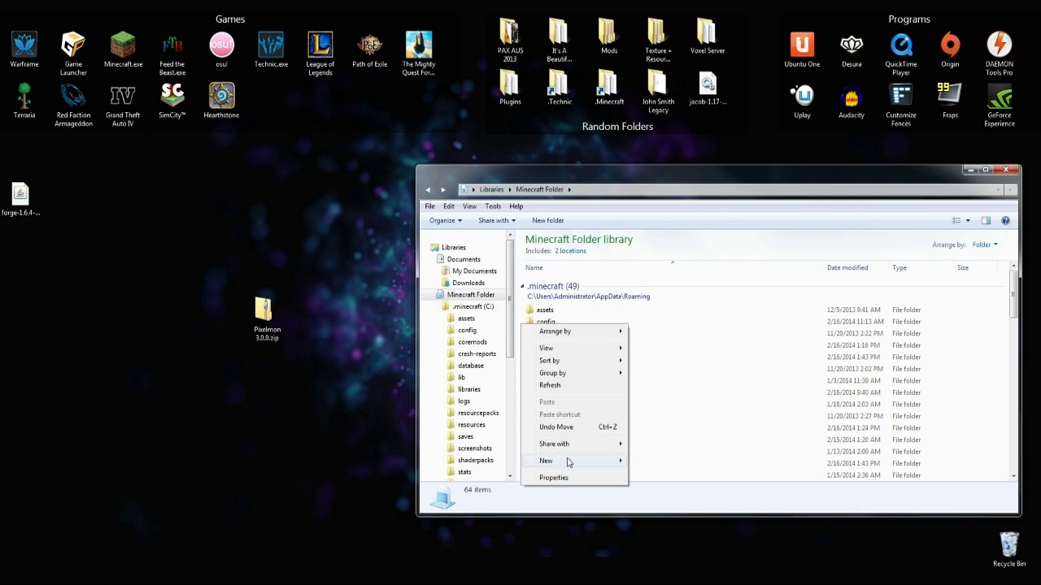
pyautogui.moveTo(570, 461)
pyautogui.press('Escape')
pyautogui.press('Escape')
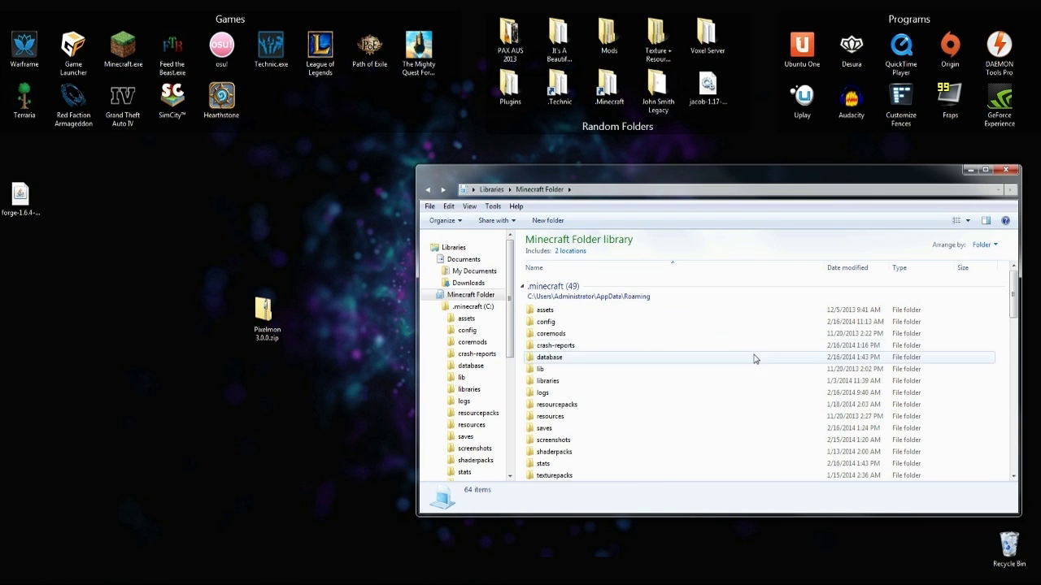
# Step: Create a new folder named mods in the .minecraft folder
pyautogui.scroll(-3, 622, 372)
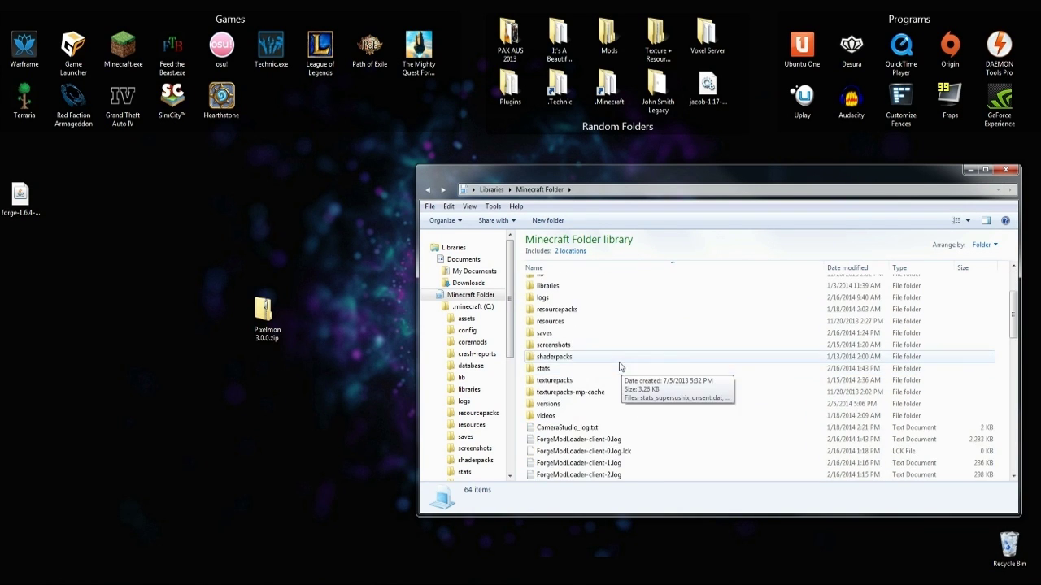
pyautogui.scroll(2, 618, 361)
pyautogui.hotkey('ctrl', 'shift', 'n')
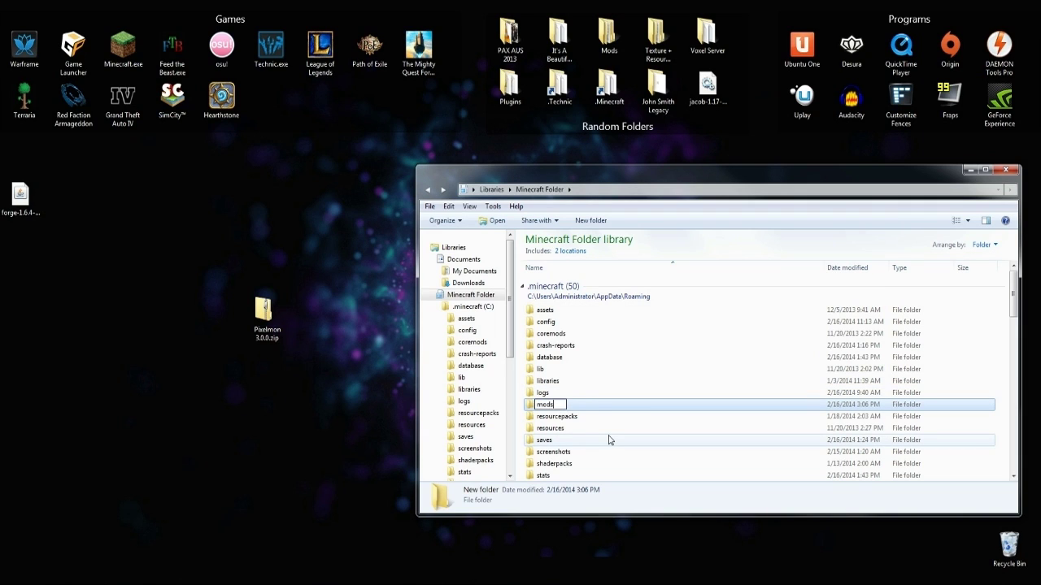
pyautogui.press('Return')
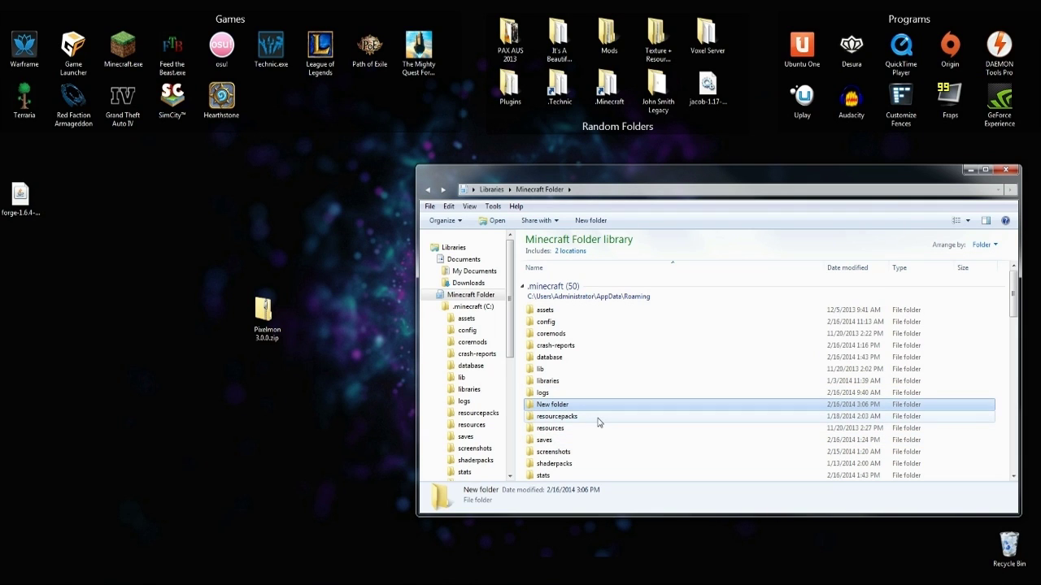
# Step: Move Pixelmon 3.0.0.zip from the desktop into the new mods folder and close the folder window
pyautogui.doubleClick(557, 406)
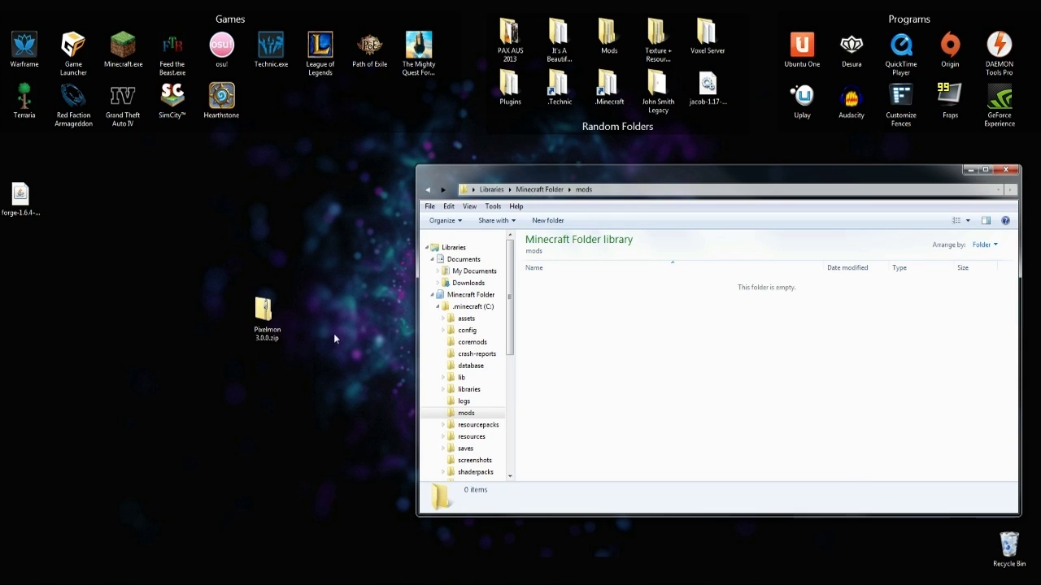
pyautogui.moveTo(263, 313); pyautogui.dragTo(658, 339)
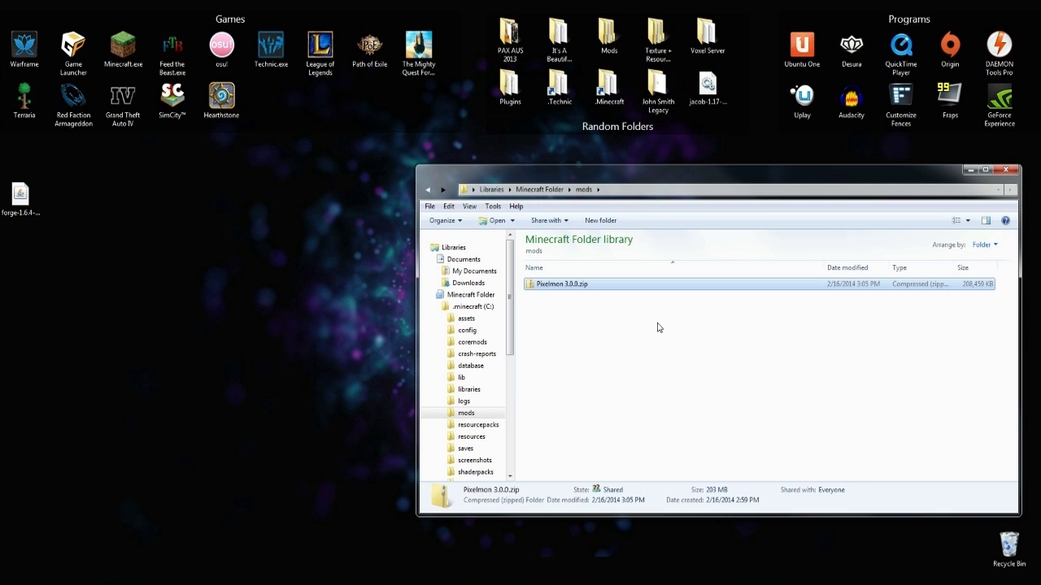
pyautogui.moveTo(674, 176); pyautogui.dragTo(527, 183)
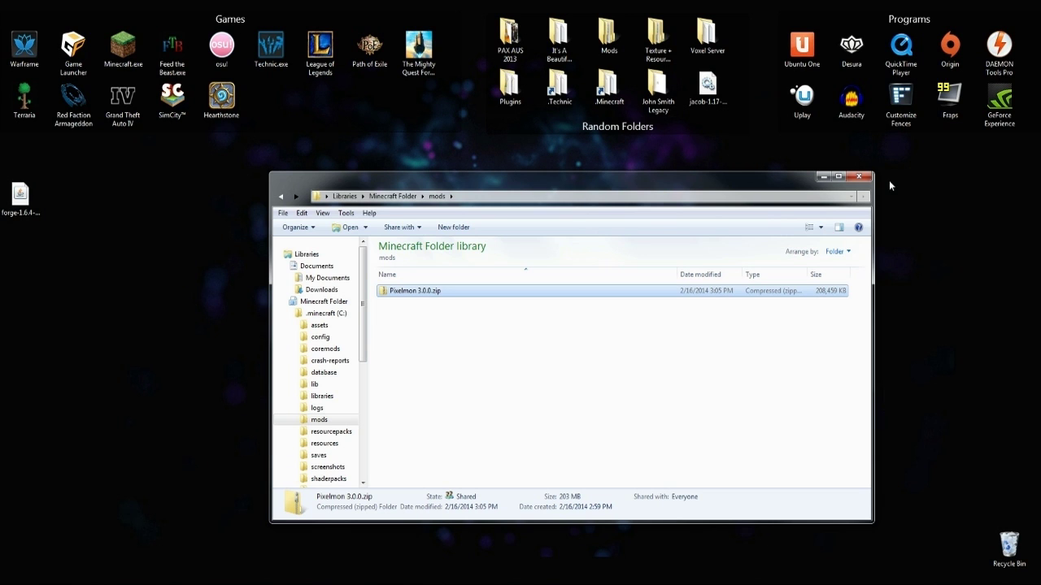
pyautogui.click(859, 176)
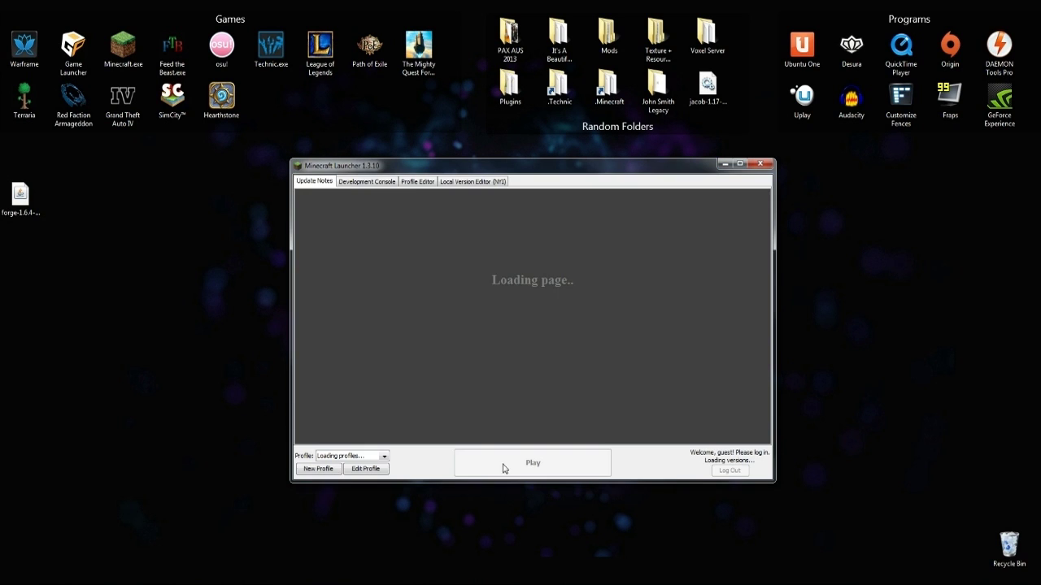
# Step: Save a new Minecraft Launcher profile named 1.6.4 Forge that uses release 1.6.4-Forge9.11.1.965, and start the game with it
pyautogui.click(329, 468)
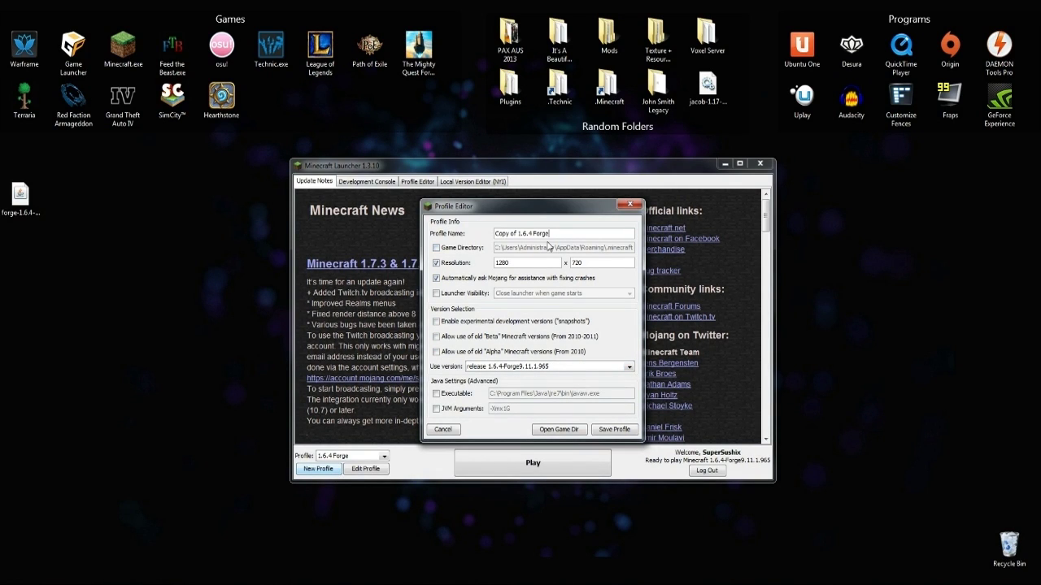
pyautogui.moveTo(517, 234); pyautogui.dragTo(395, 238)
pyautogui.press('BackSpace')
pyautogui.click(540, 368)
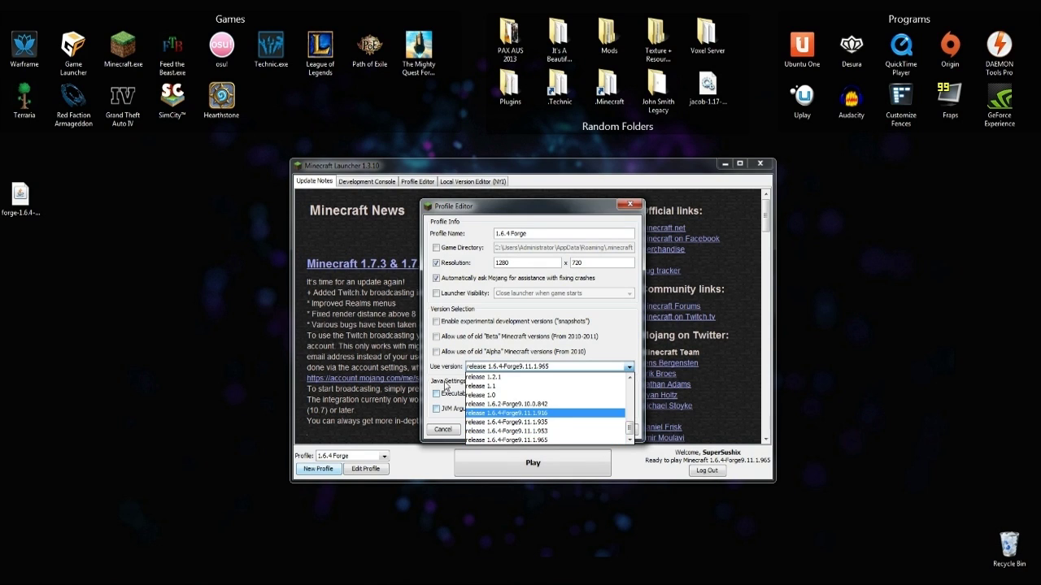
pyautogui.click(512, 440)
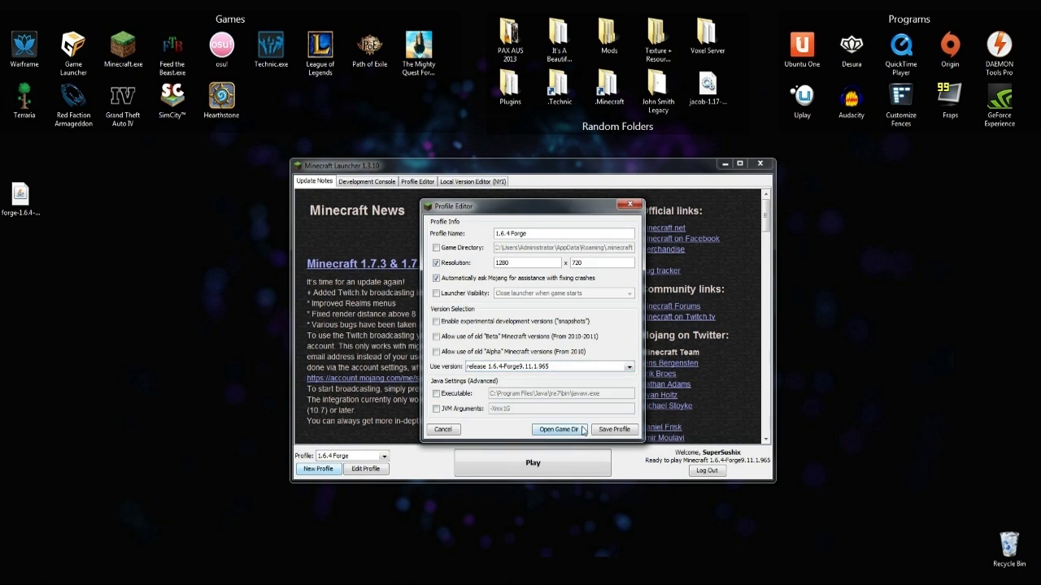
pyautogui.click(598, 430)
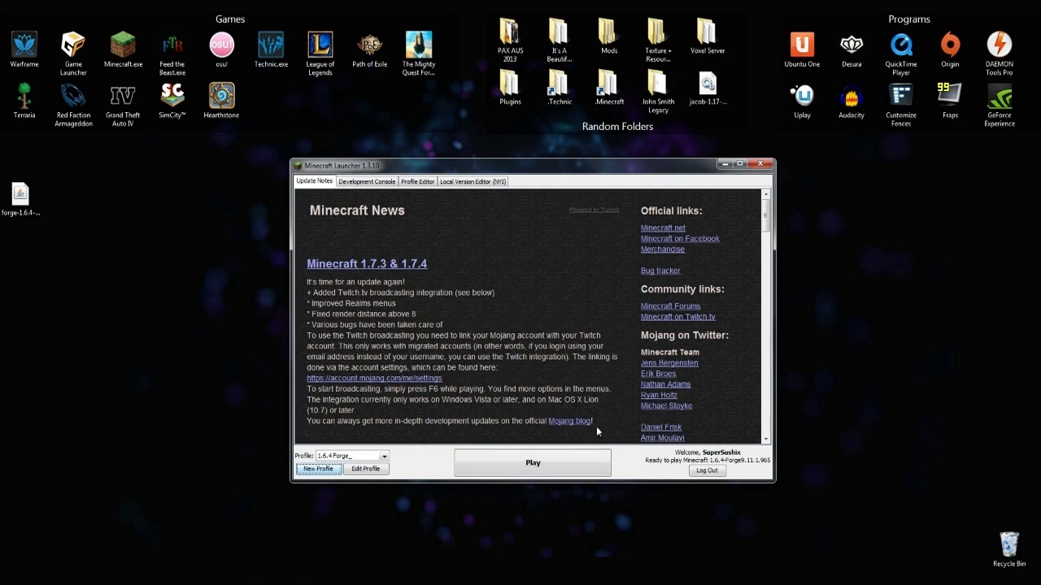
pyautogui.click(521, 461)
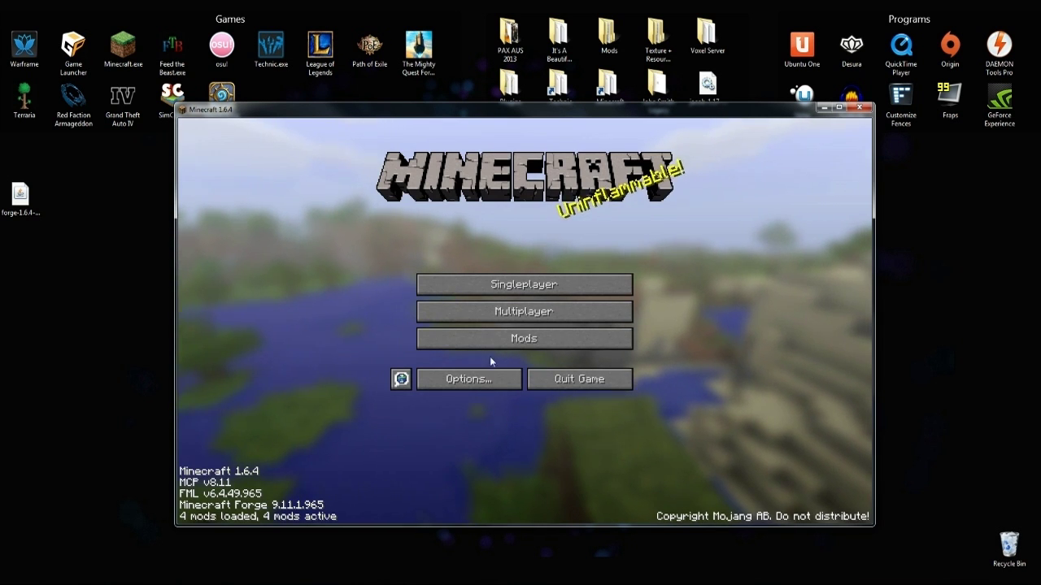
# Step: Check the Pixelmon entry in the game's mod list and view the singleplayer worlds, returning to the main menu
pyautogui.click(496, 340)
pyautogui.click(276, 361)
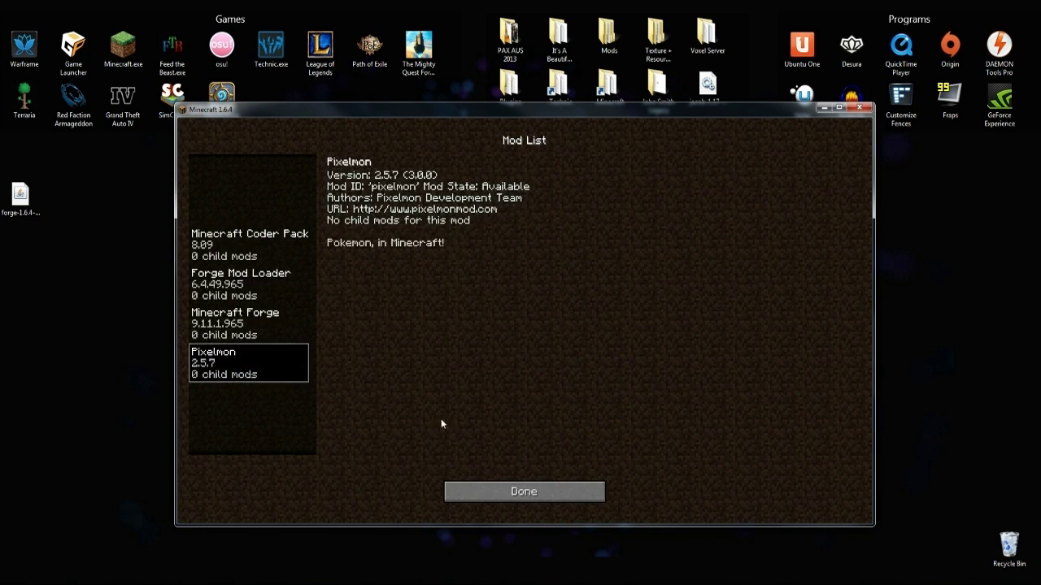
pyautogui.click(478, 488)
pyautogui.click(524, 281)
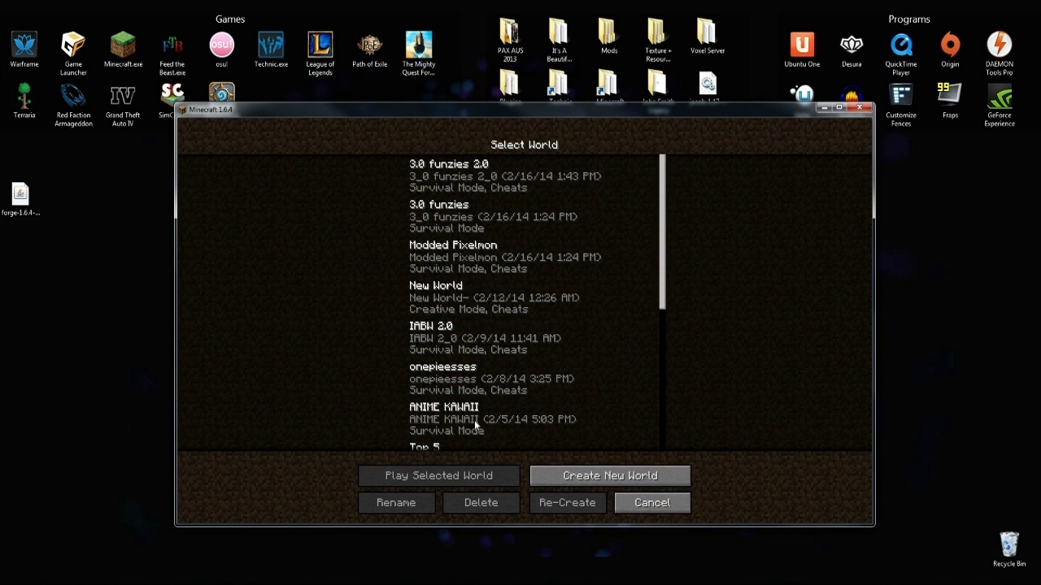
pyautogui.click(646, 501)
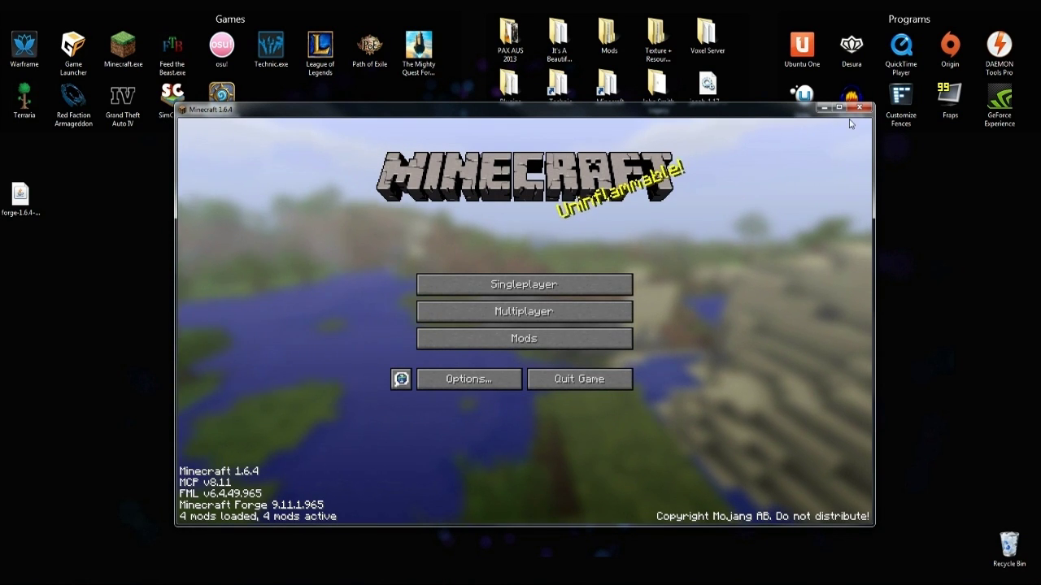